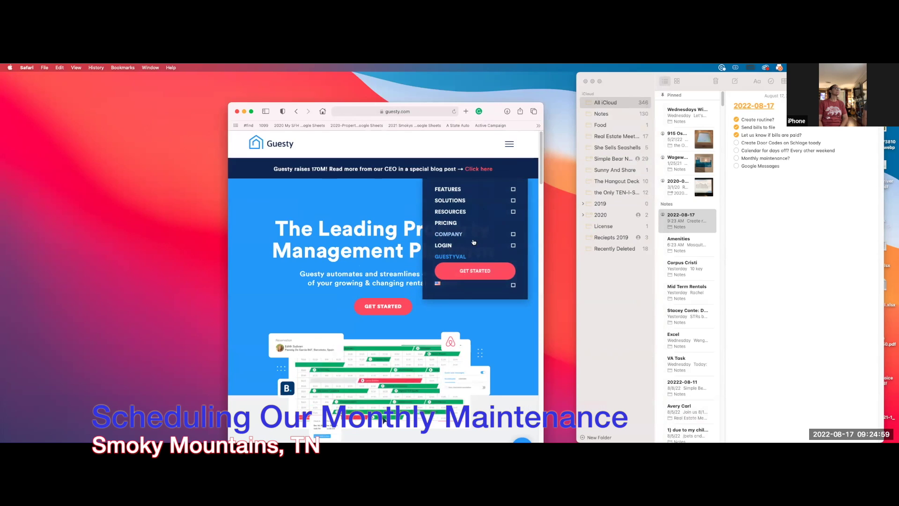
- Open app.guestyforhosts.com from the bookmark and widen the Safari window around it
click(454, 272)
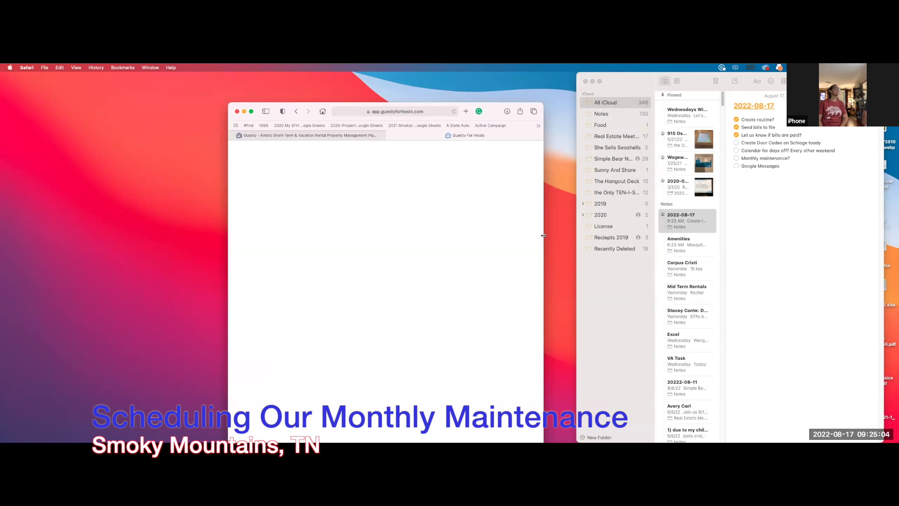
drag(544, 238, 777, 204)
drag(228, 210, 40, 210)
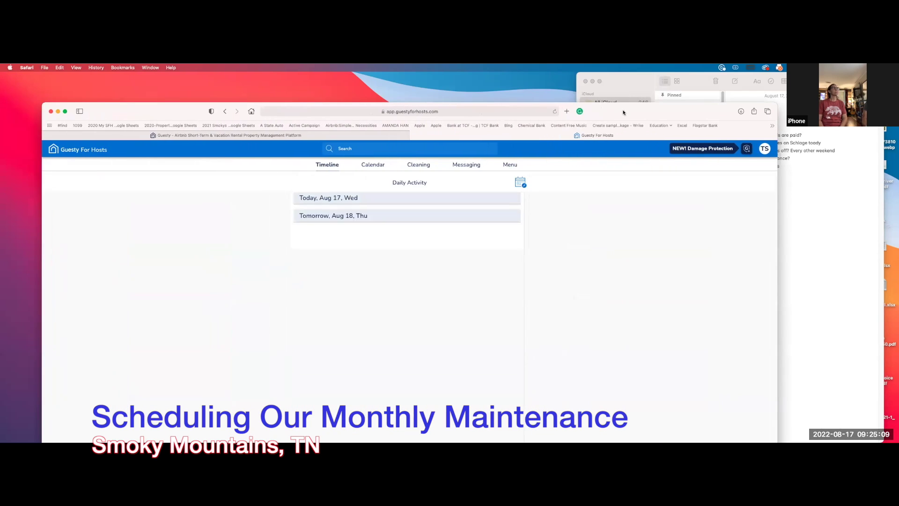
- Load voice.google.com in a new tab and switch to the account holding the Voice number
drag(562, 111, 562, 93)
click(564, 94)
text(voice.google.com)
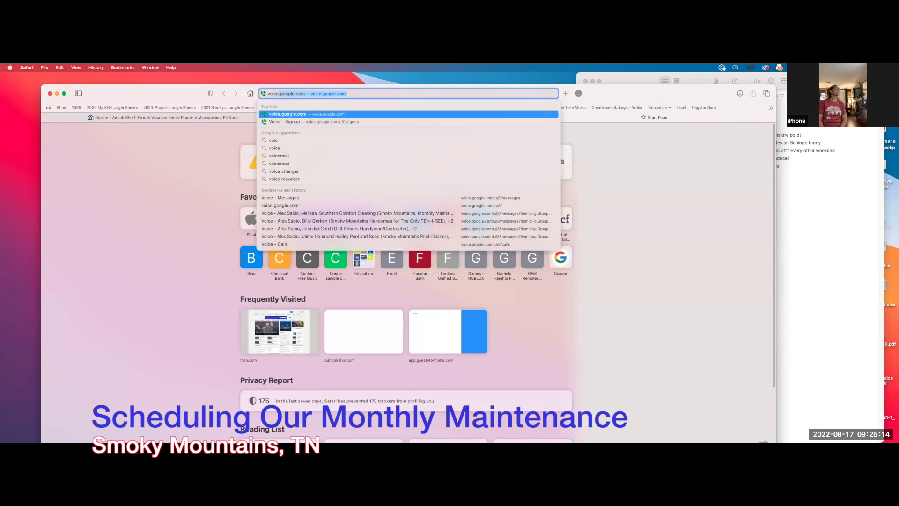
key(Return)
click(764, 134)
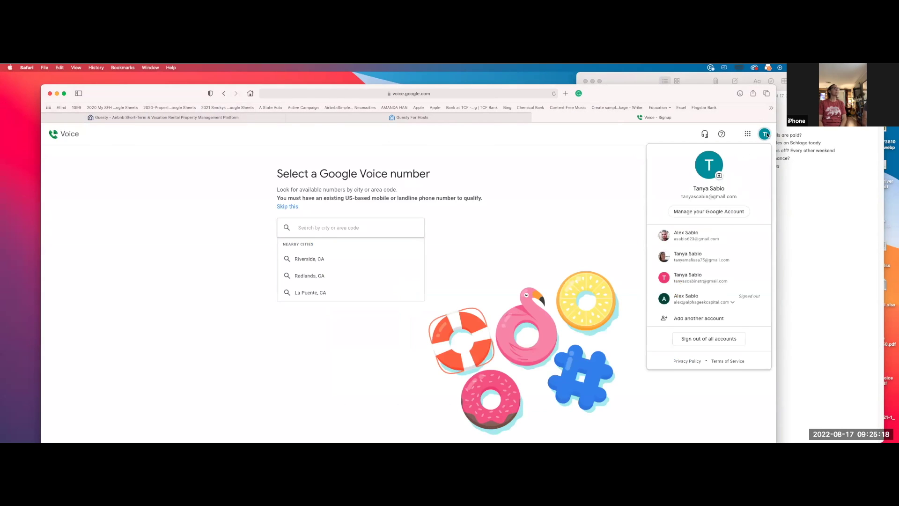
click(700, 278)
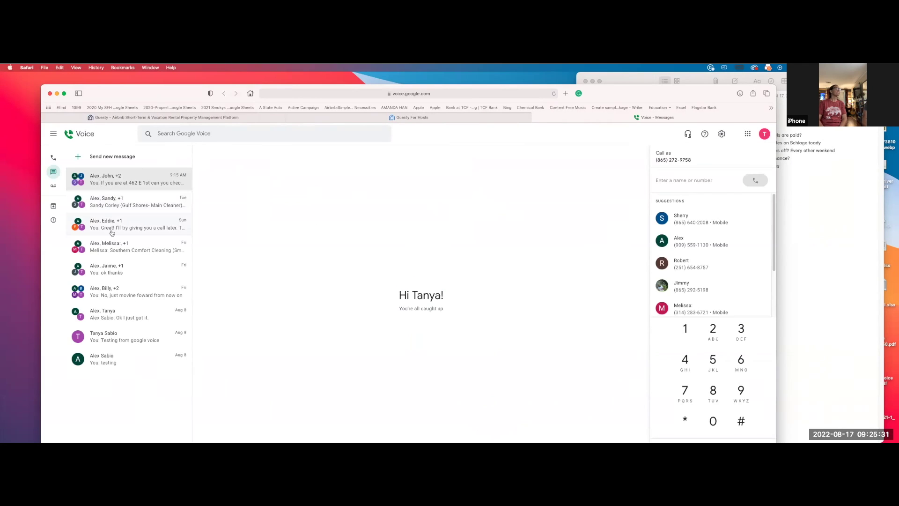
- Open the Southern Comfort Cleaning group thread, then return to the Guesty tab
click(111, 250)
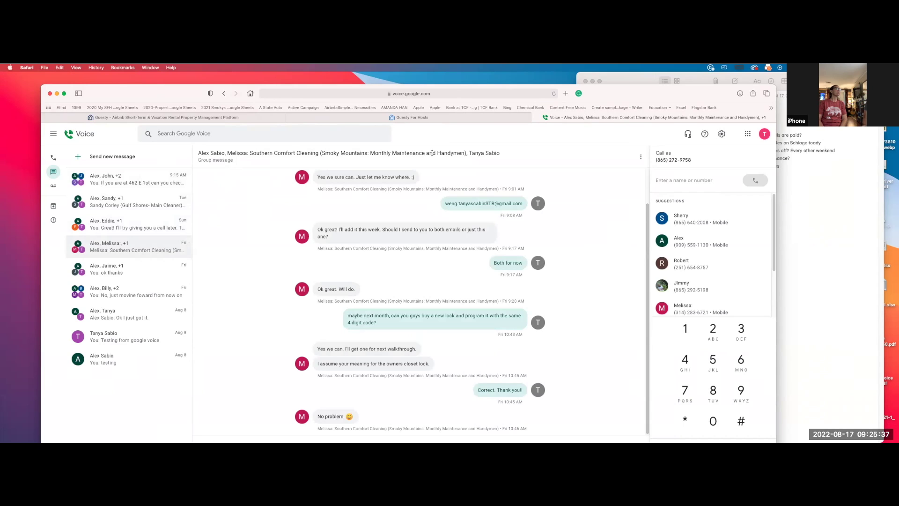
click(372, 115)
- Show the September 2022 calendar for Simple Bear Necessities under the Smoky Mountains listings
click(370, 150)
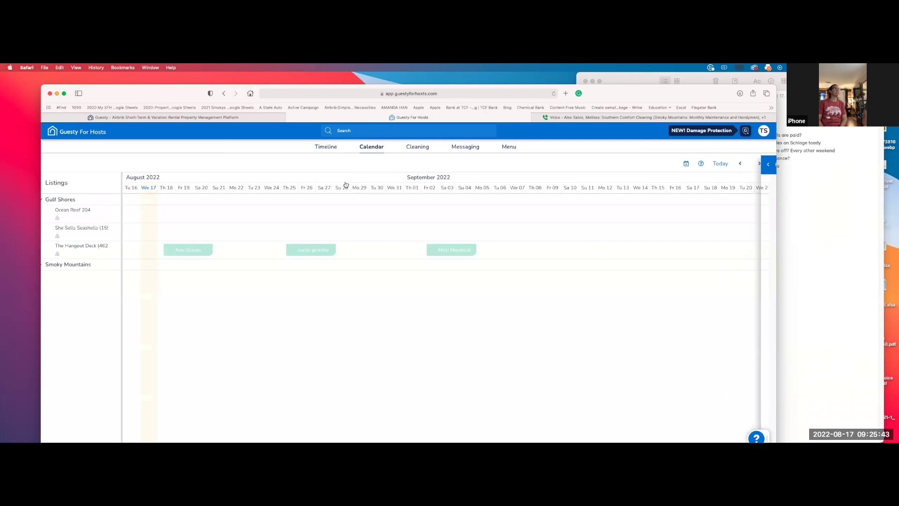
click(93, 265)
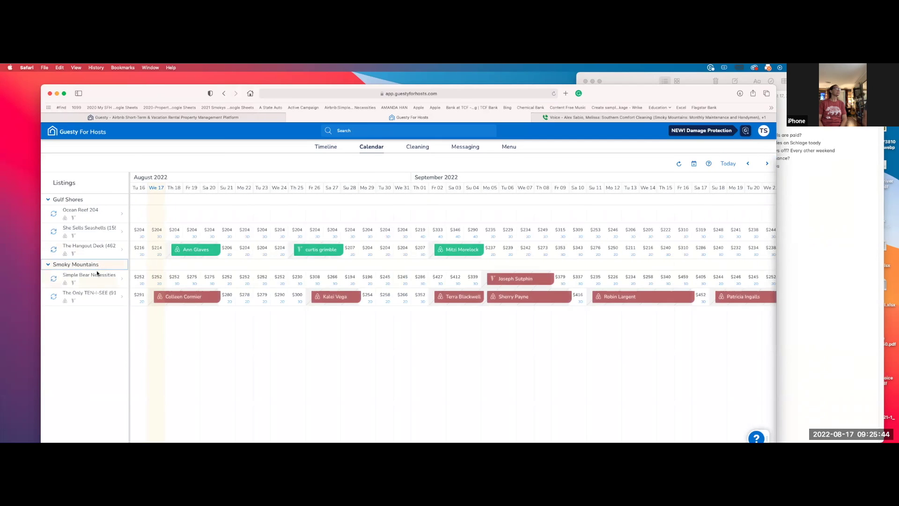
click(123, 282)
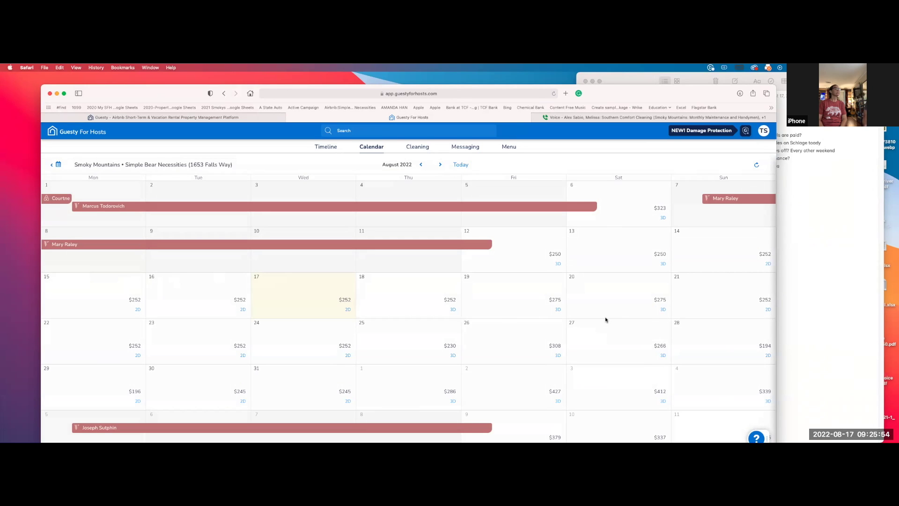
click(440, 166)
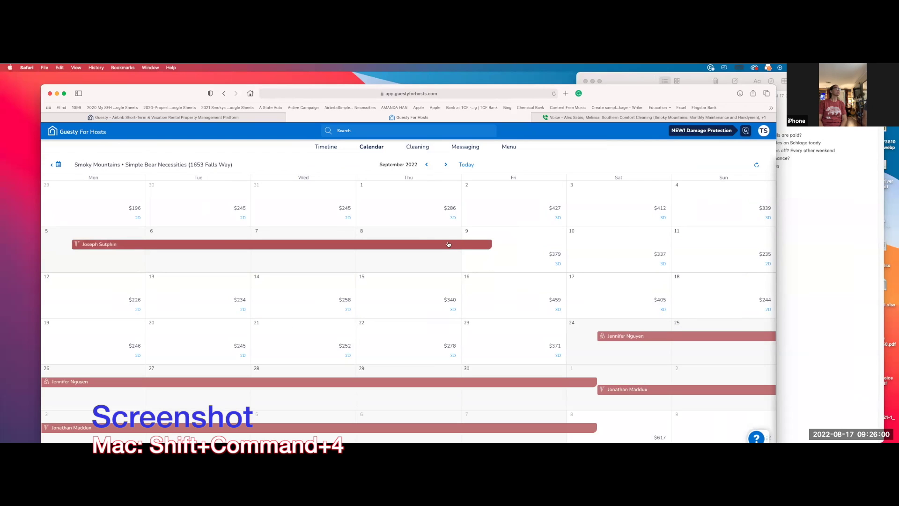
mouse_move(281, 244)
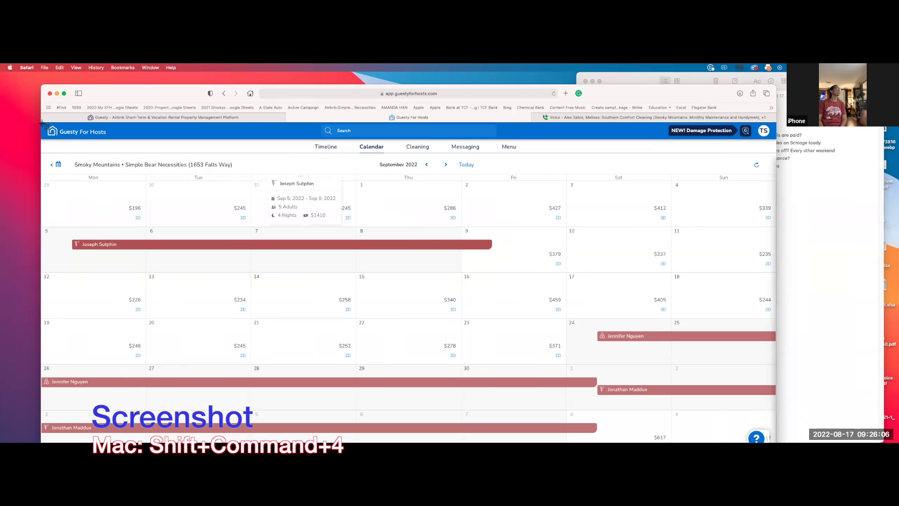
- Capture the whole September calendar page as a screenshot and dismiss the preview
drag(42, 122, 768, 443)
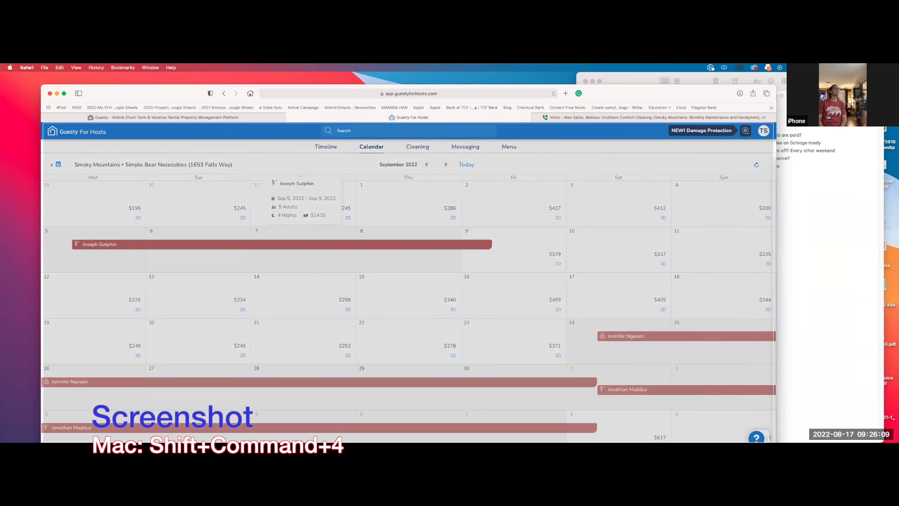
drag(767, 443, 774, 443)
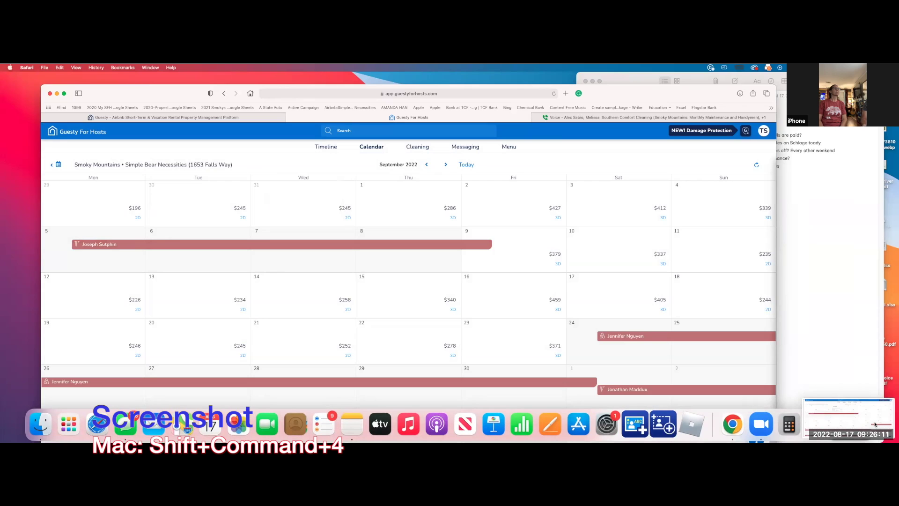
click(875, 423)
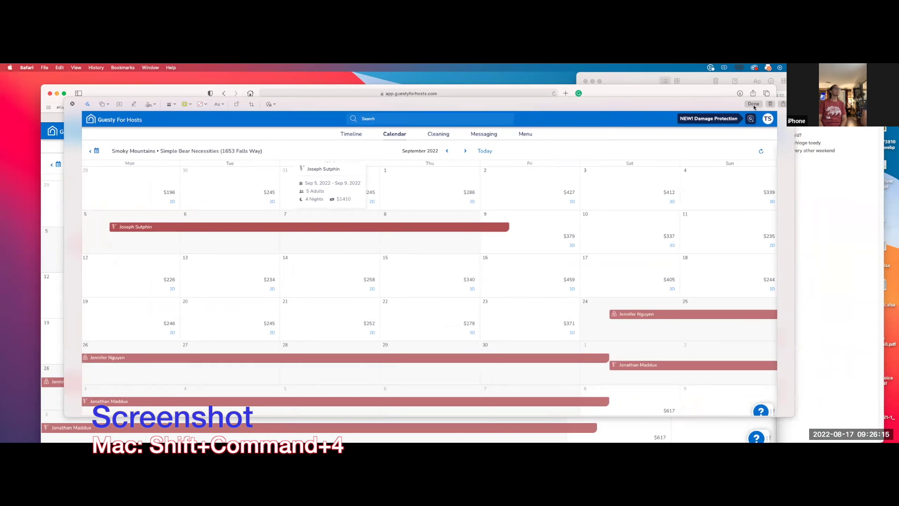
click(753, 104)
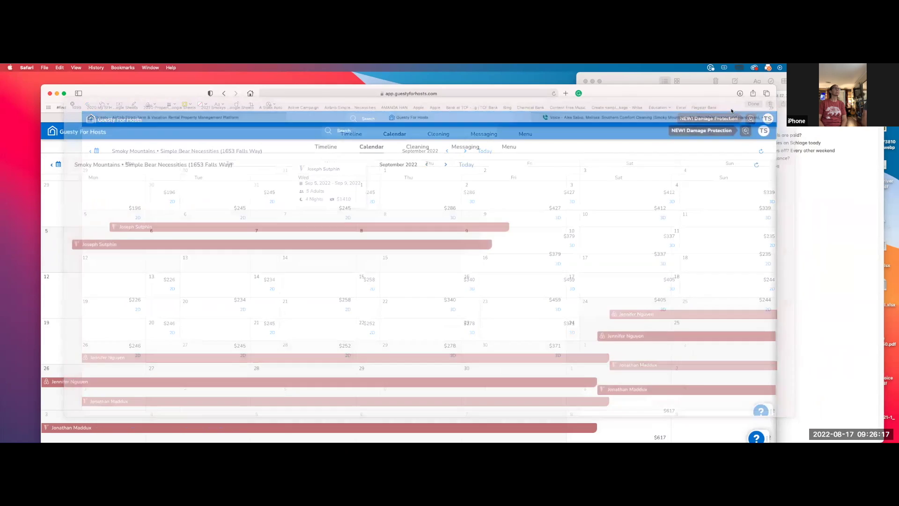
- Narrow the Safari window and put Notes away so the desktop files show
drag(776, 161, 576, 161)
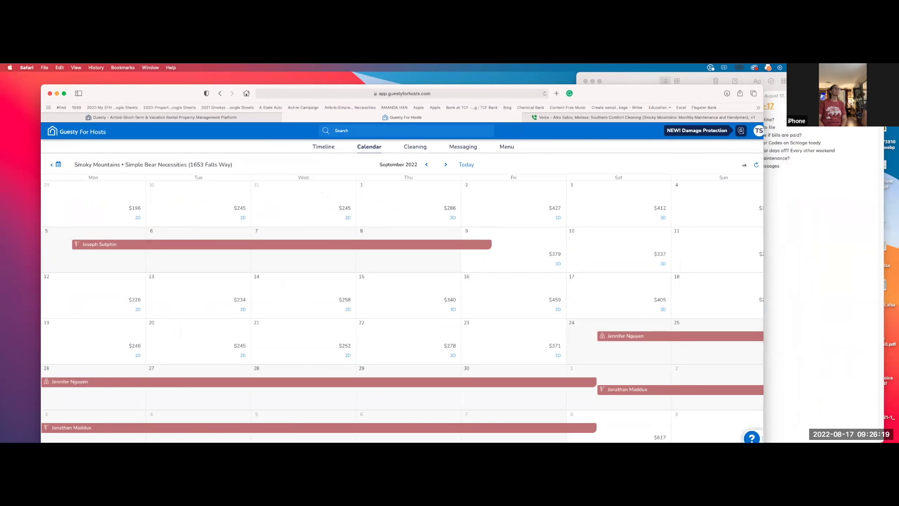
click(592, 82)
click(592, 82)
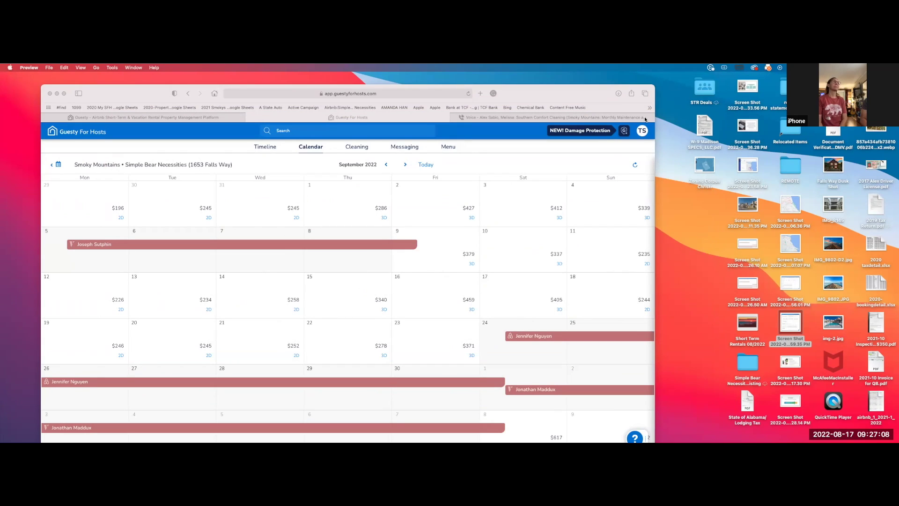
- Back in the Voice thread, drop the screenshot into the composer and clear the pasted file path
click(548, 118)
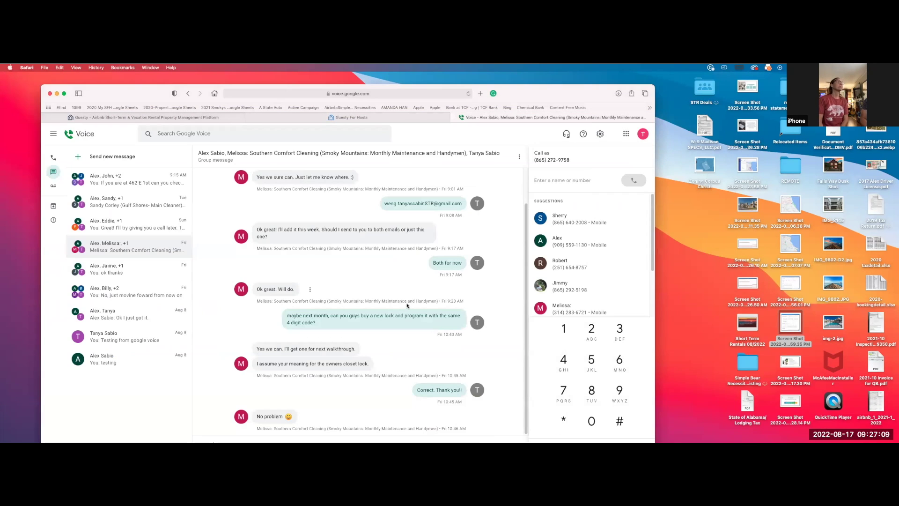
mouse_move(274, 418)
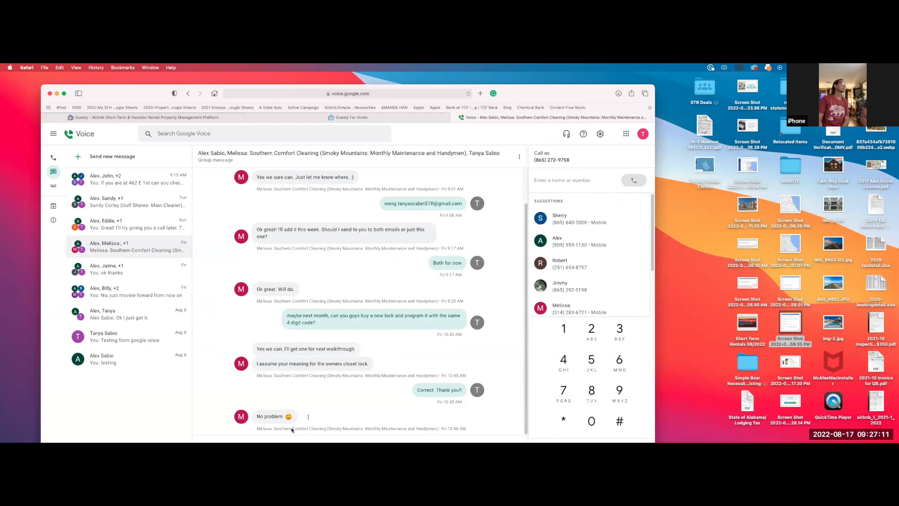
drag(531, 83, 532, 77)
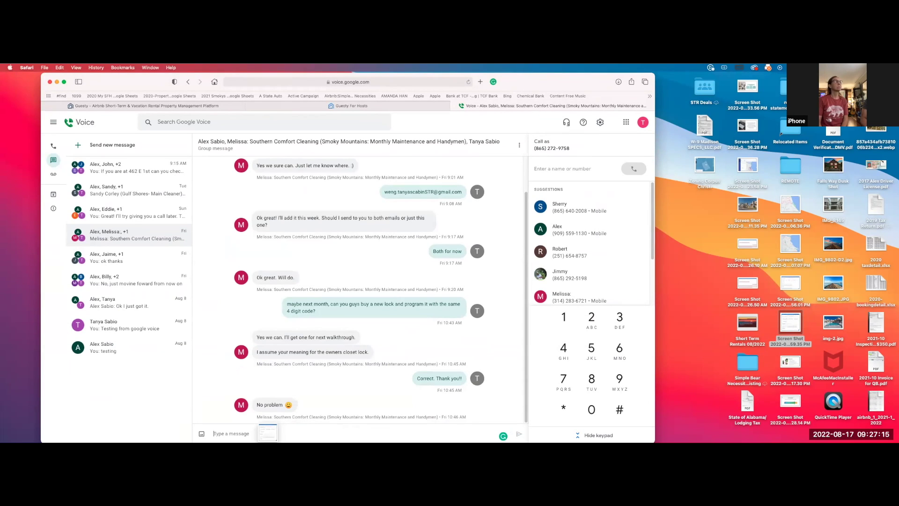
drag(790, 327, 263, 434)
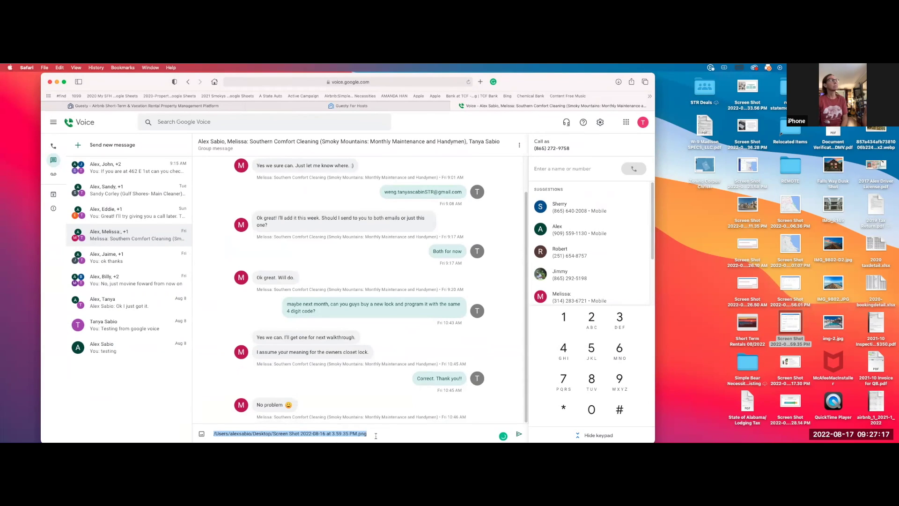
click(322, 436)
key(super+a)
key(BackSpace)
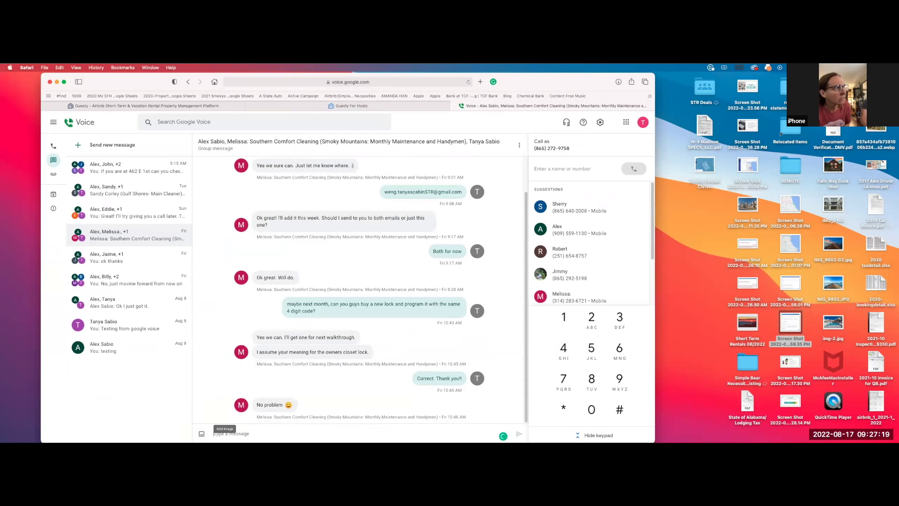
- Upload the newest calendar screenshot from the desktop through the photo attachment dialog
click(200, 433)
click(274, 190)
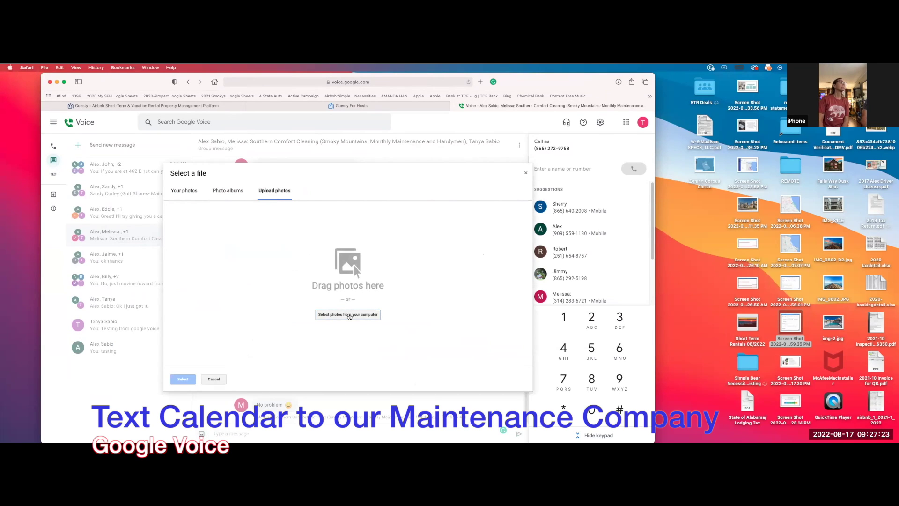
click(349, 314)
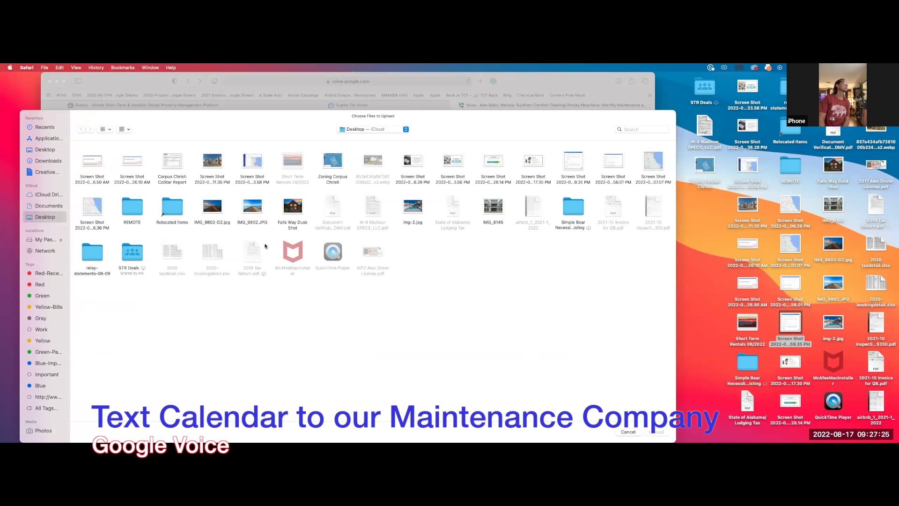
click(99, 165)
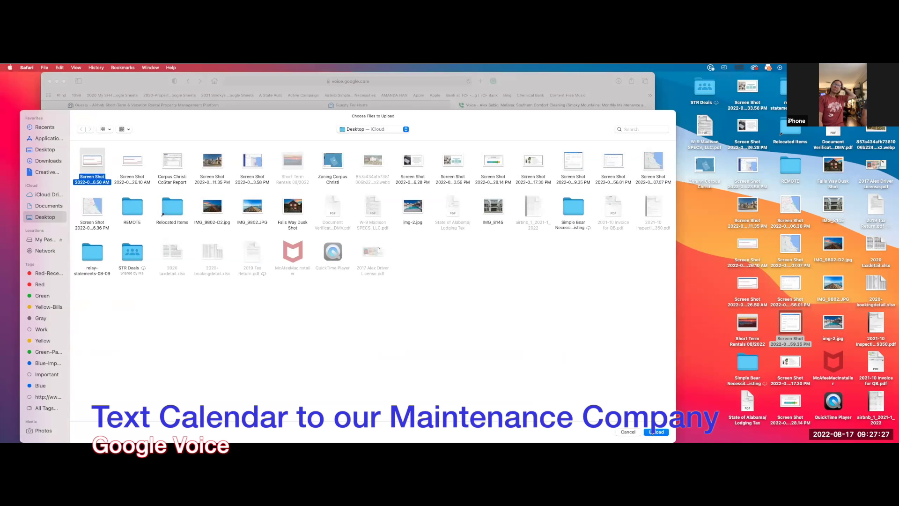
click(655, 432)
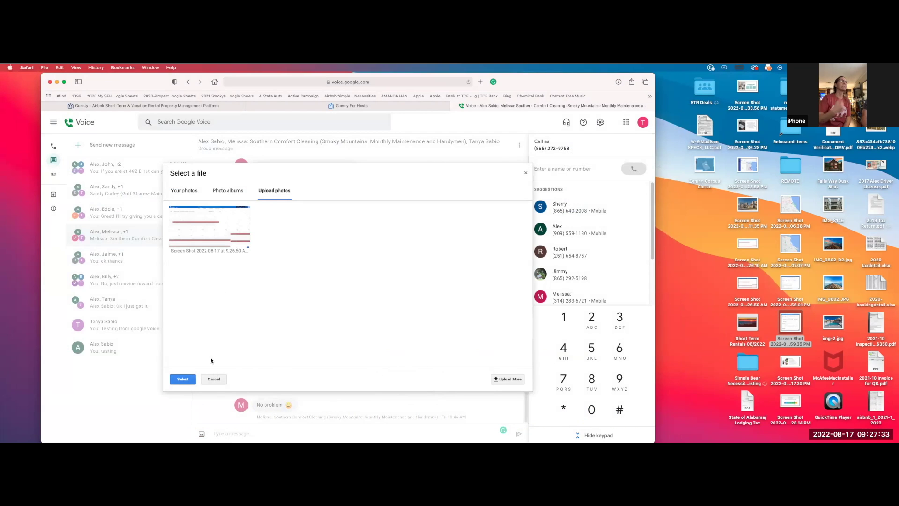
- Attach the uploaded screenshot to the draft and cross-check it against the Guesty calendar
click(183, 379)
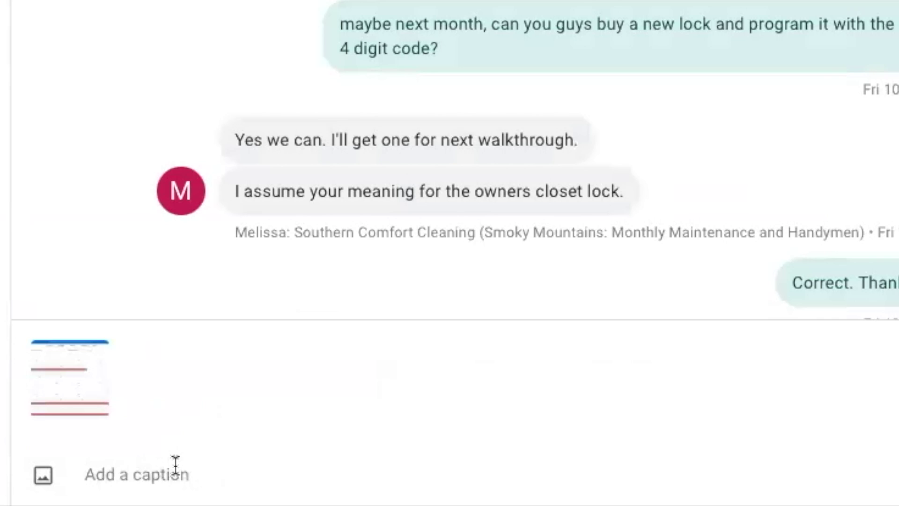
text(This is )
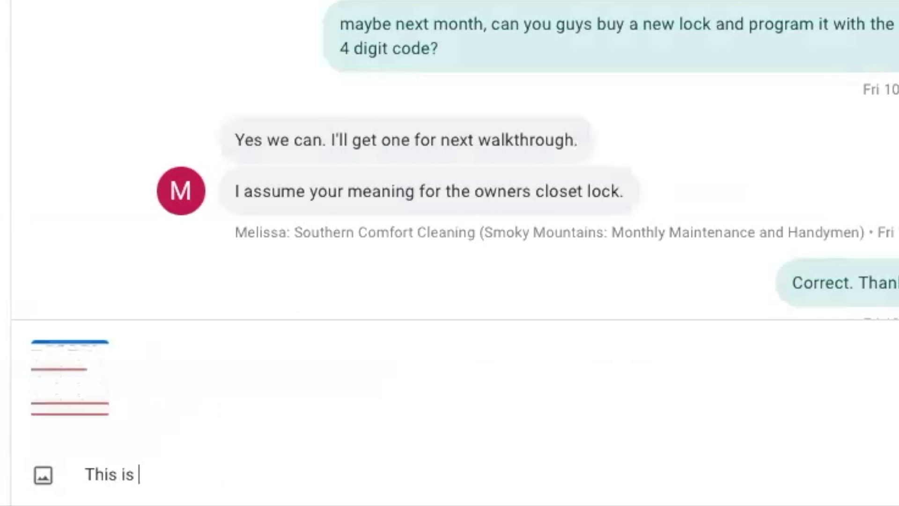
text(the Cal)
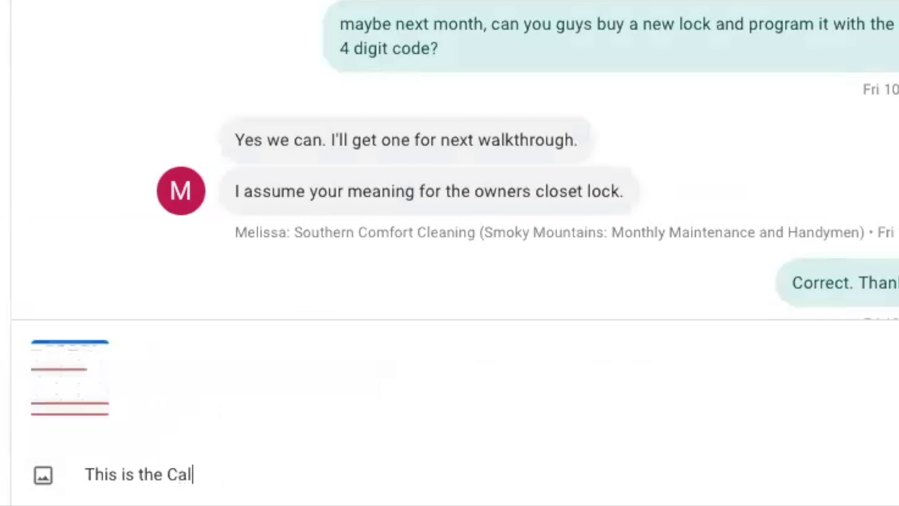
text(endar fo)
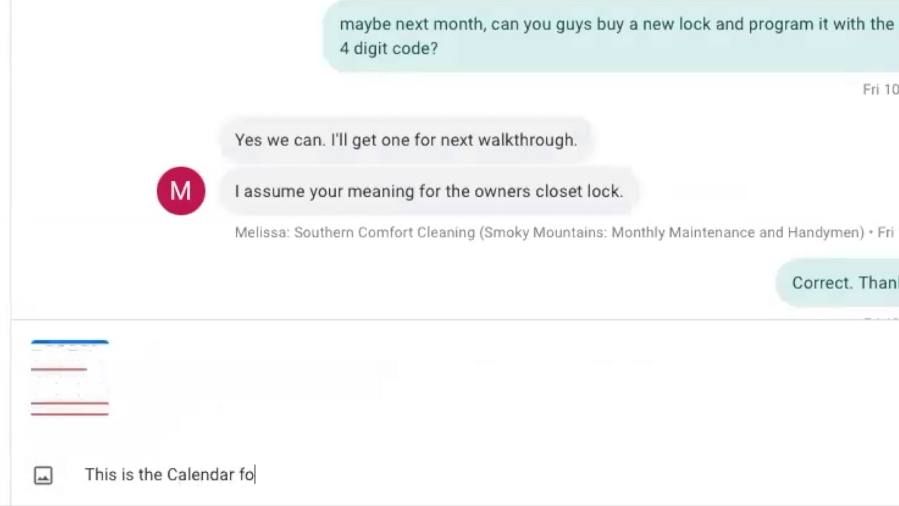
text(r Sept)
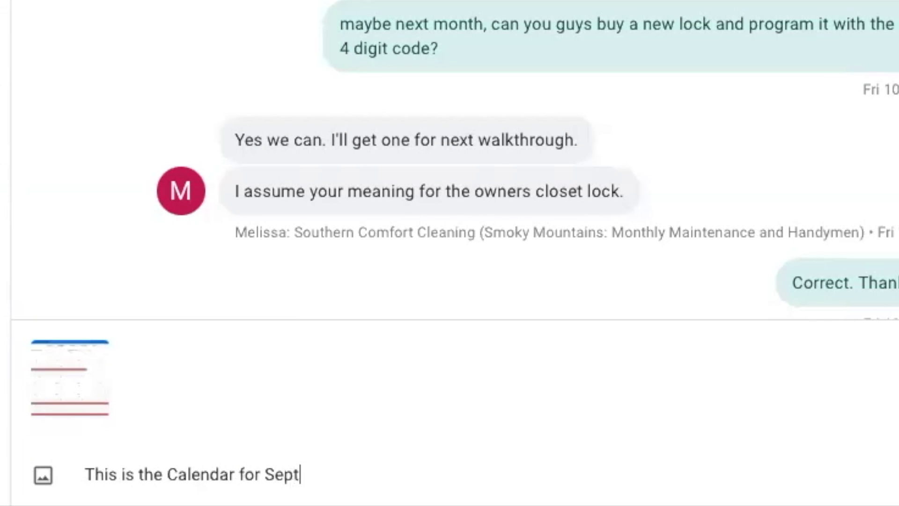
text(ember )
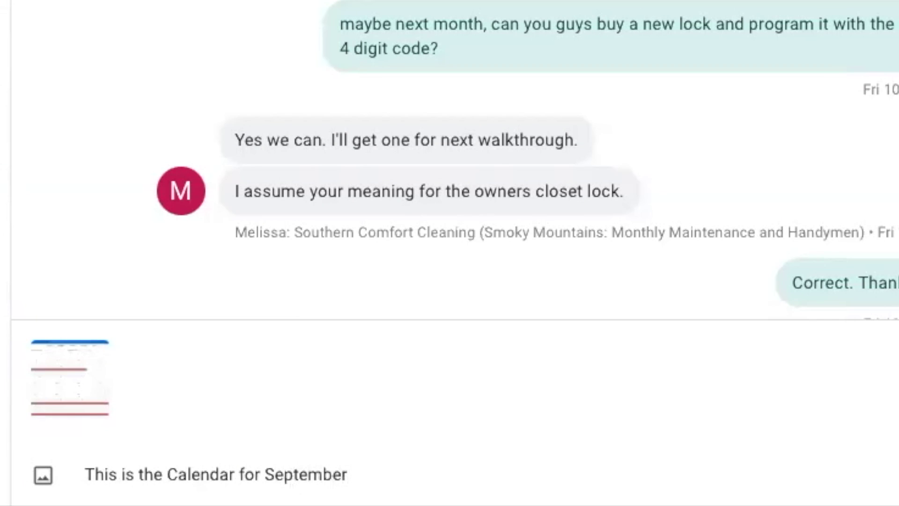
text(Simple Bear )
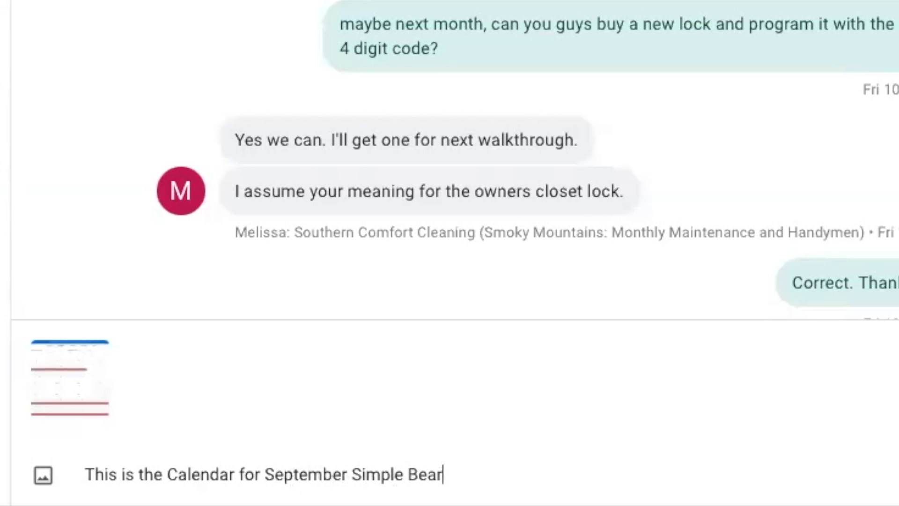
text(Necessi)
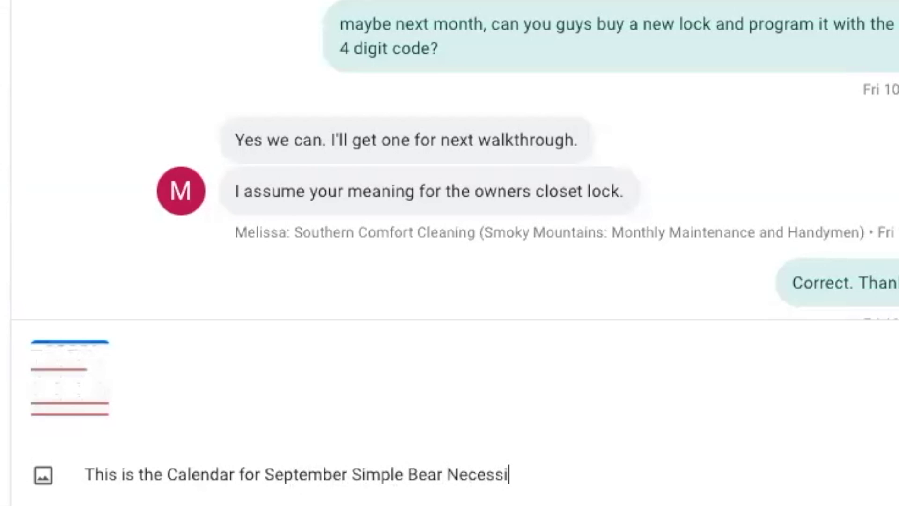
text(ties.)
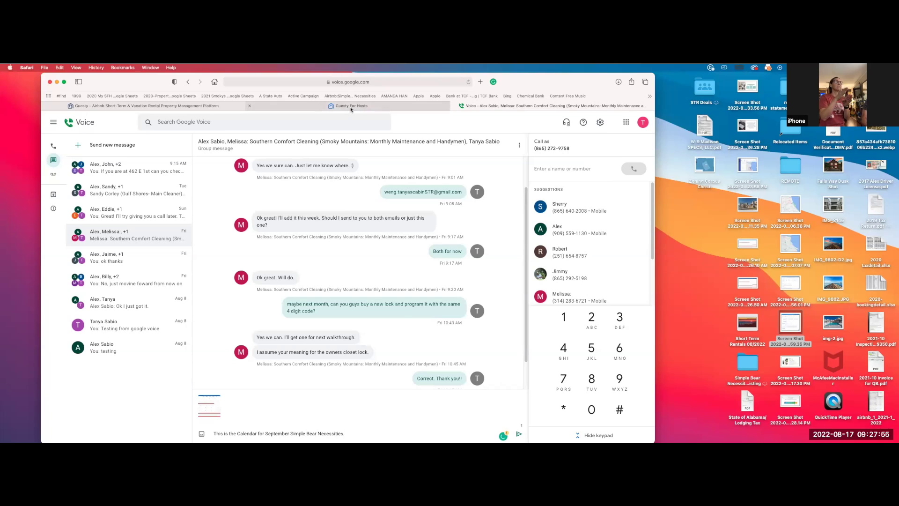
click(350, 106)
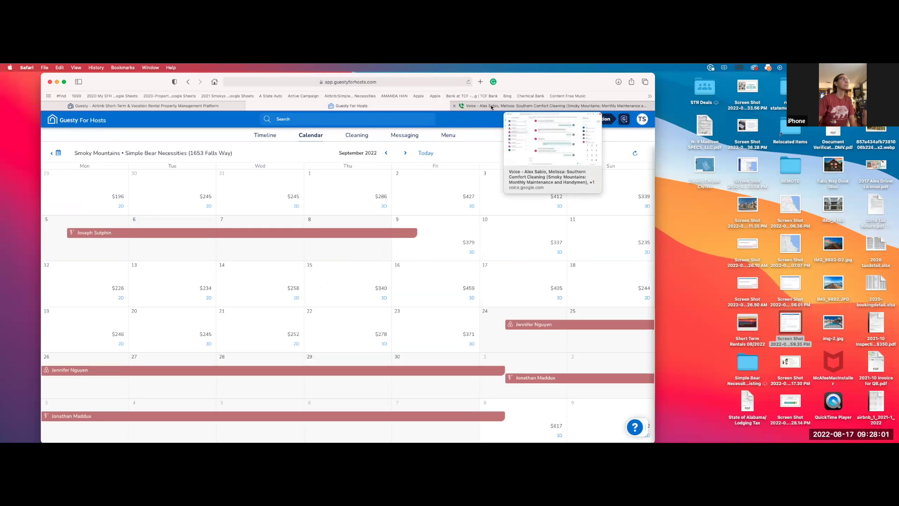
click(492, 107)
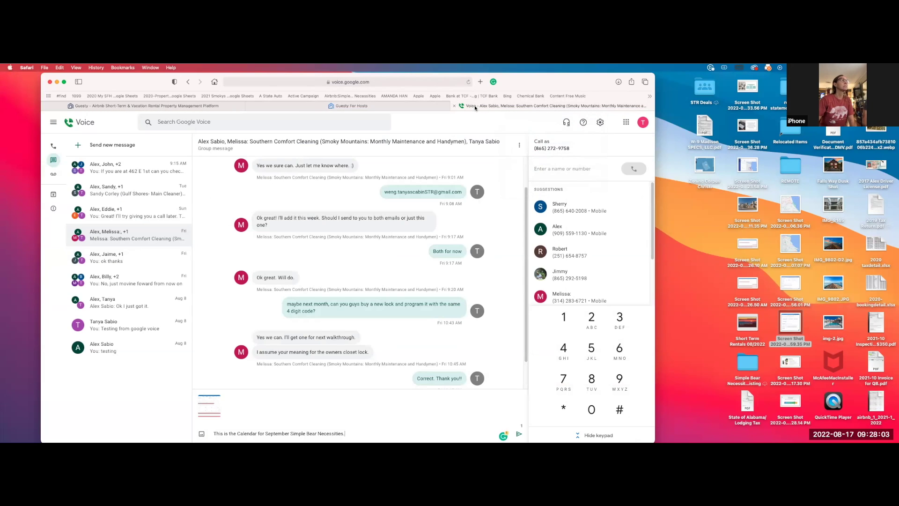
click(363, 107)
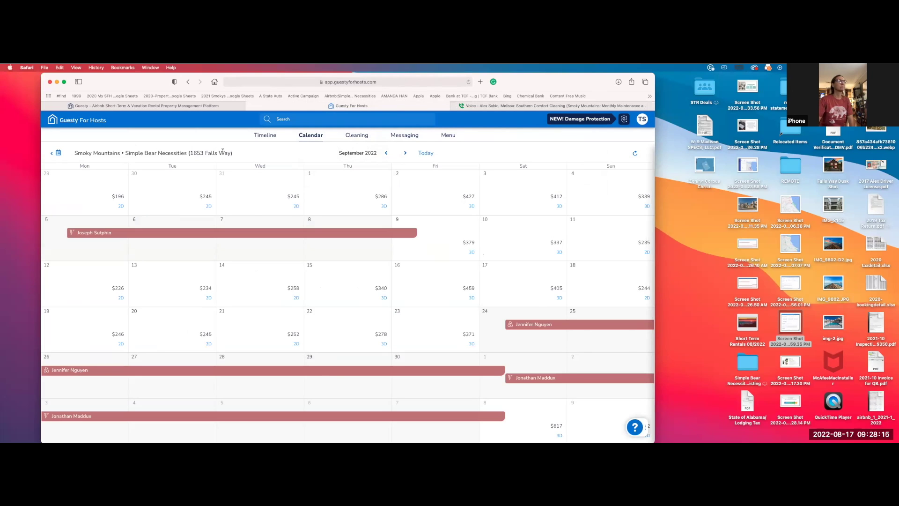
click(491, 110)
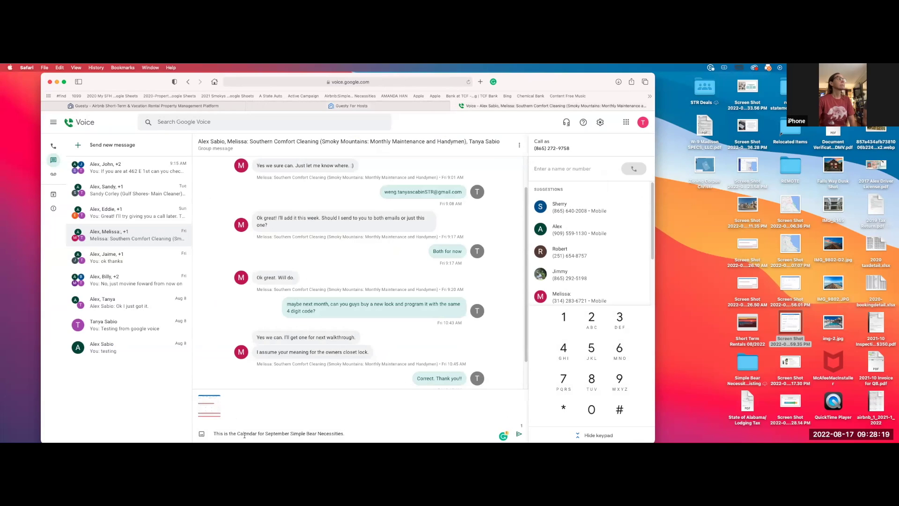
- Send the image with its September Simple Bear Necessities caption to the group
click(370, 434)
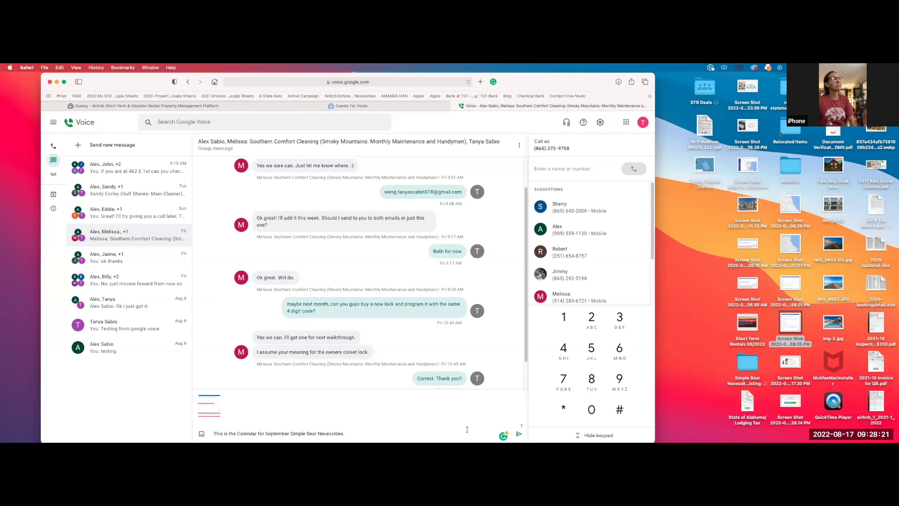
click(518, 434)
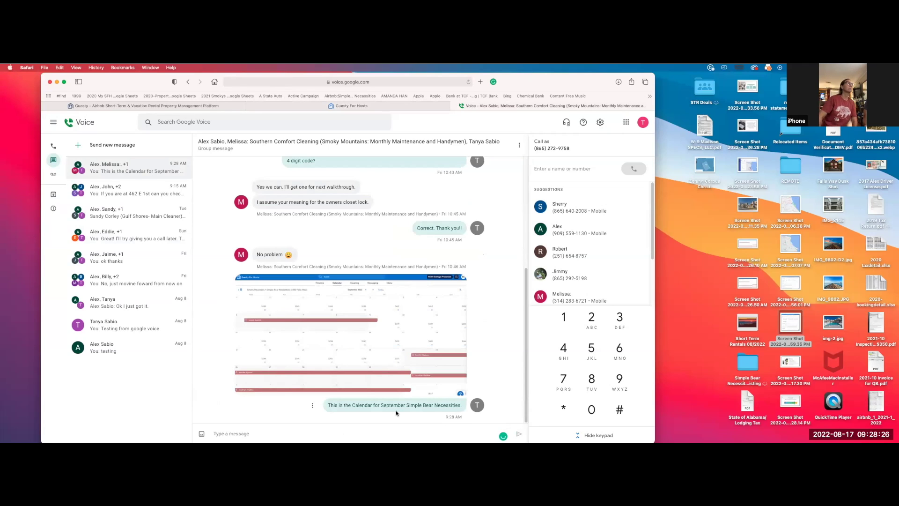
- From the multi-listing calendar, show The Only TEN-I-SEE's September 2022 bookings
click(394, 104)
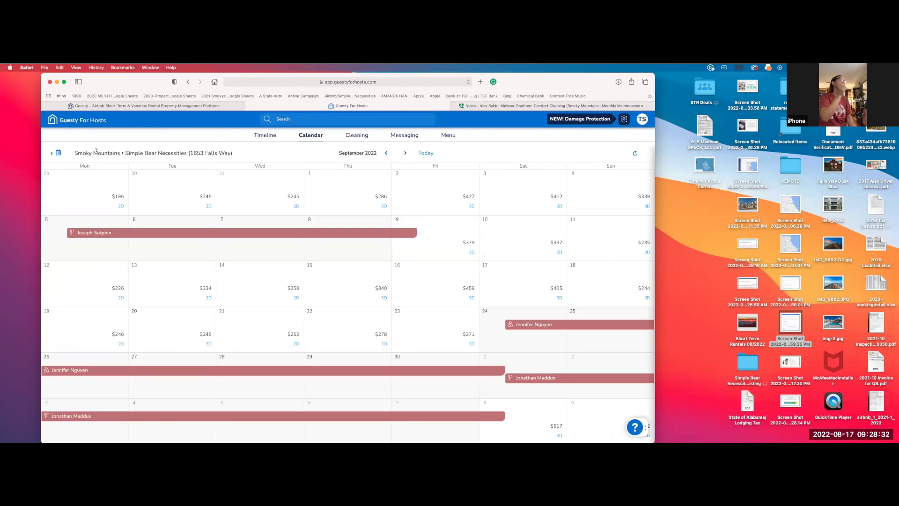
click(53, 152)
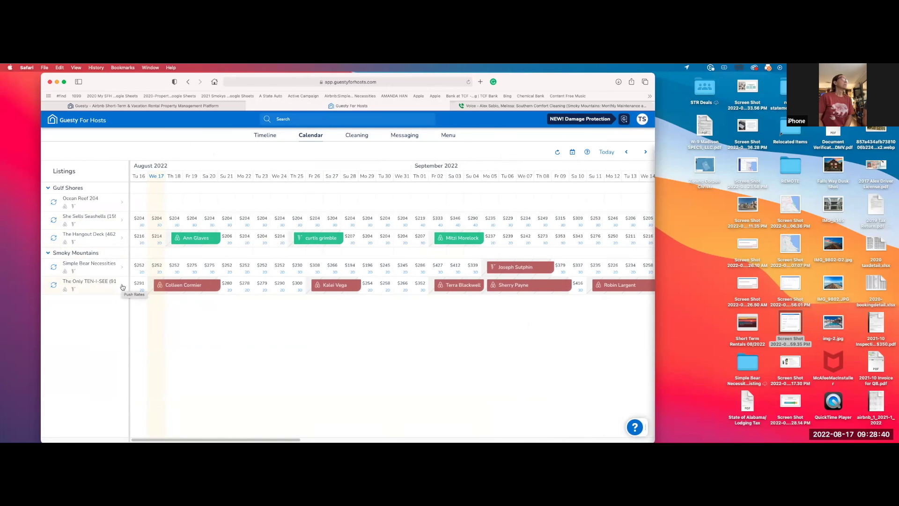
click(121, 287)
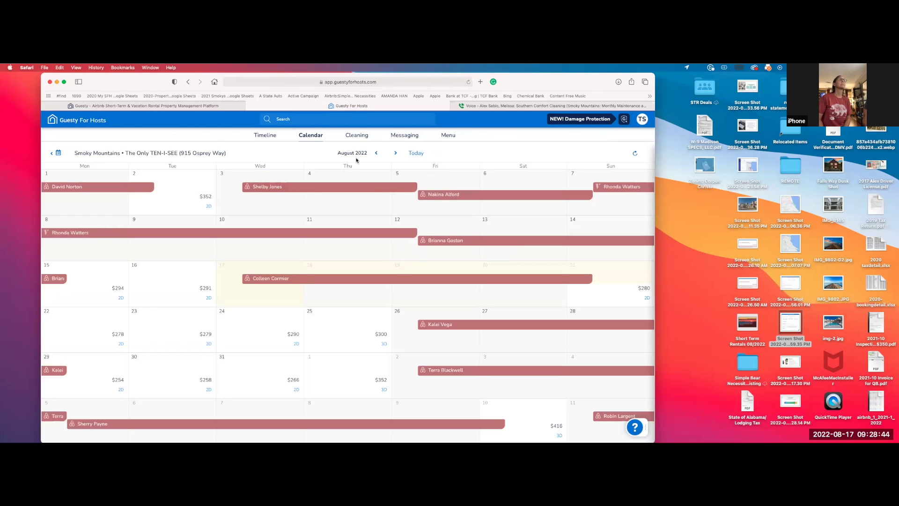
click(397, 154)
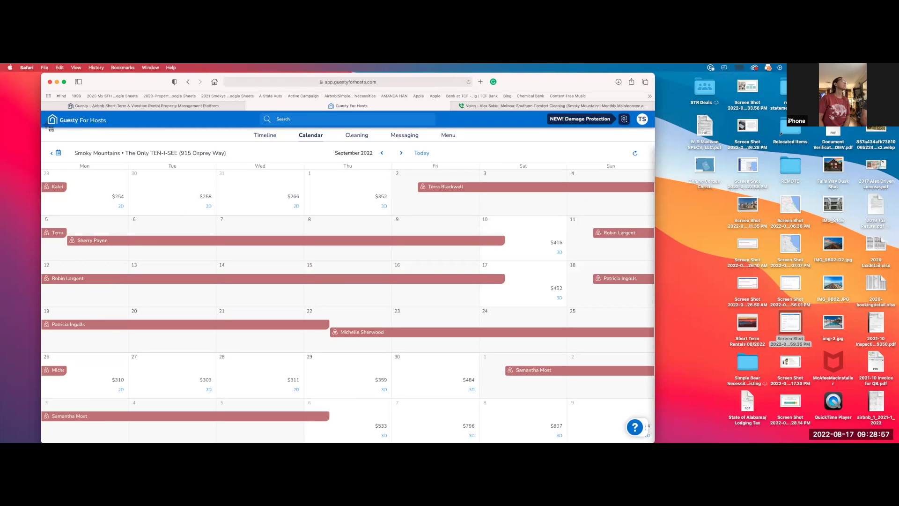
- Capture the TEN-I-SEE September calendar as a screenshot saved to the desktop
drag(44, 144, 652, 441)
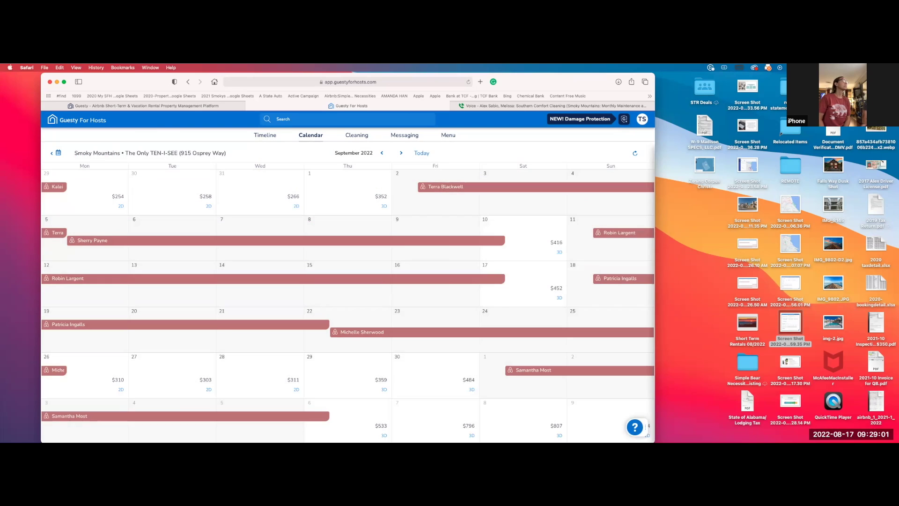
drag(652, 440, 655, 441)
click(848, 418)
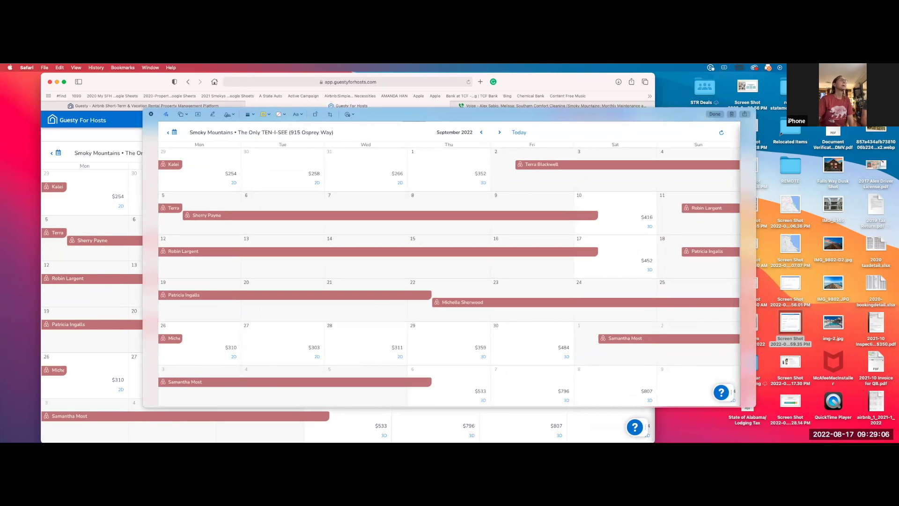
click(721, 114)
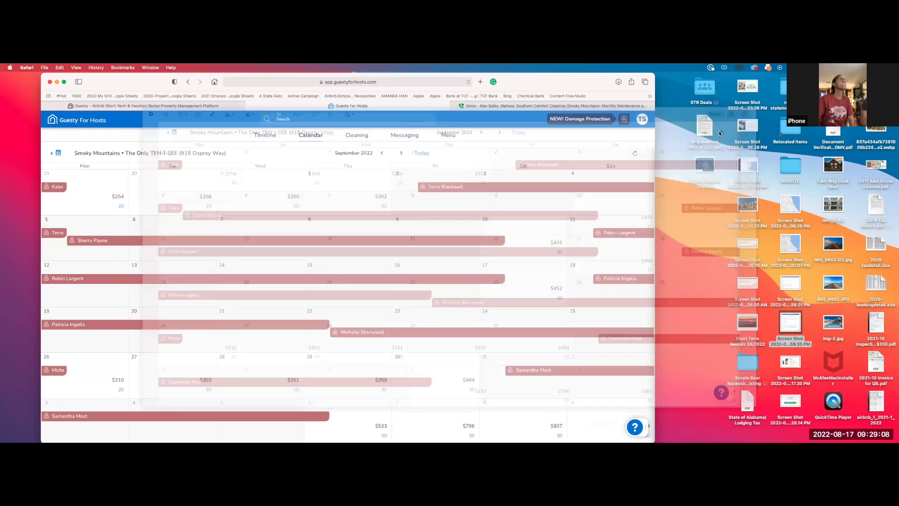
- Open the saved screenshot in Preview and rename it TOTIS 9/2022 from the title bar
double_click(751, 331)
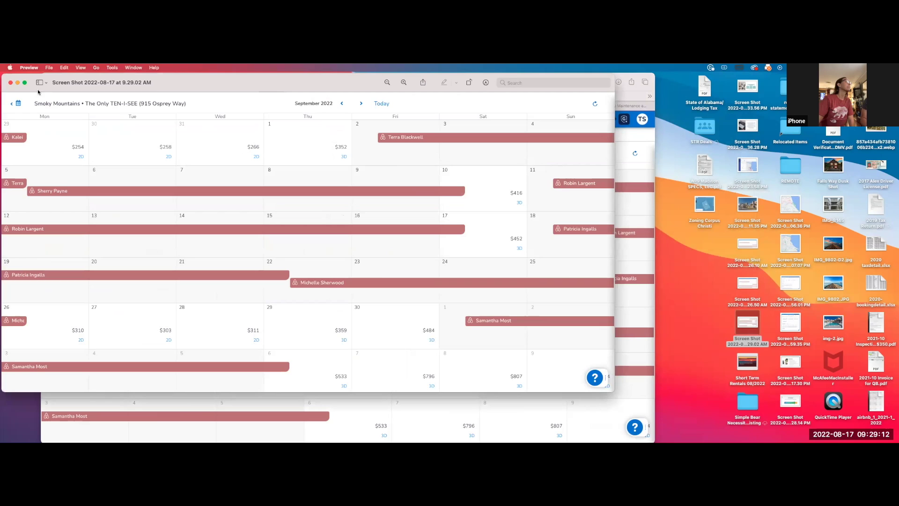
click(76, 84)
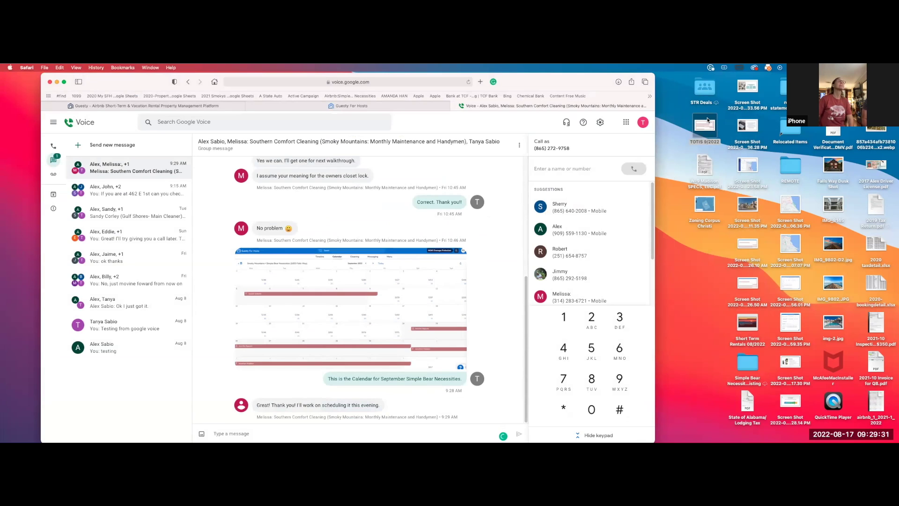
- Clear the dropped file path and upload the TOTIS 9/2022 image from the desktop
drag(706, 125, 274, 429)
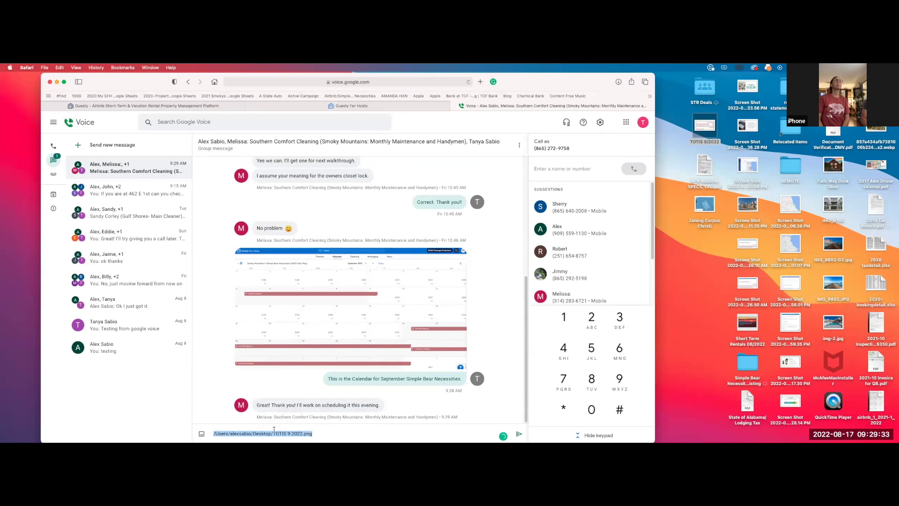
key(BackSpace)
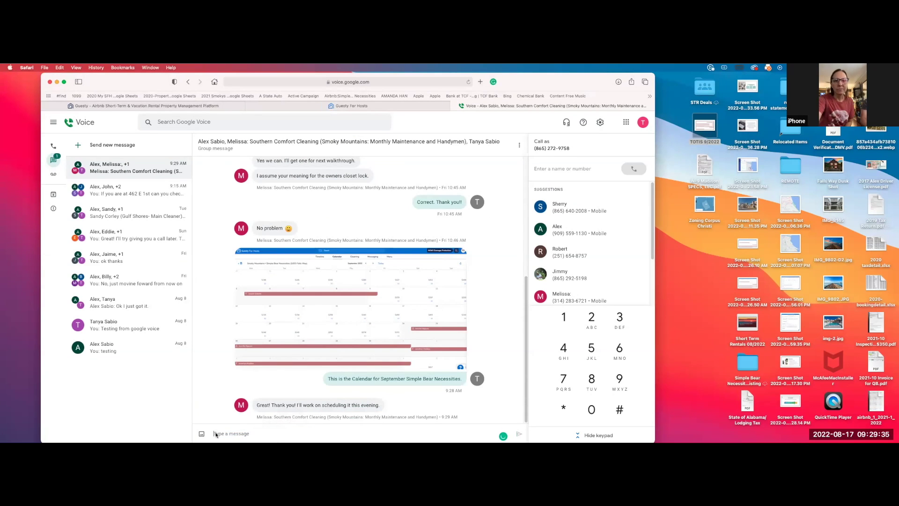
click(202, 434)
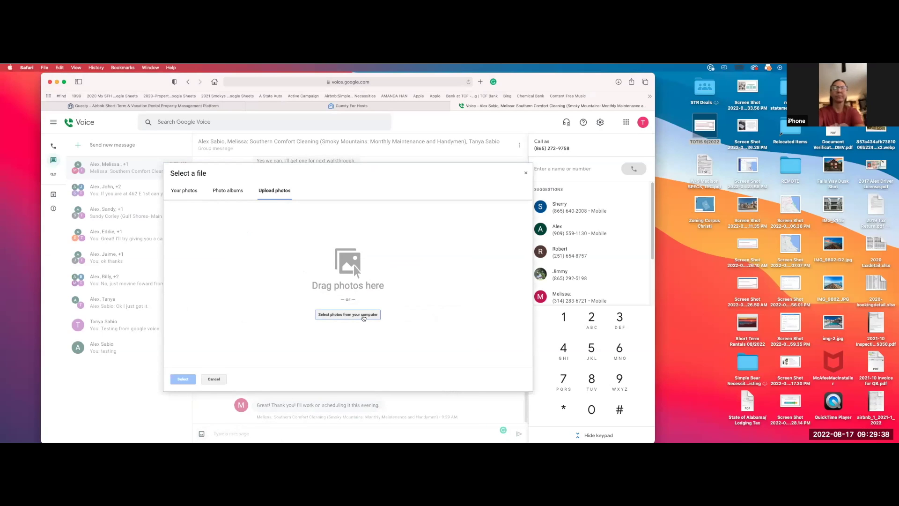
click(365, 322)
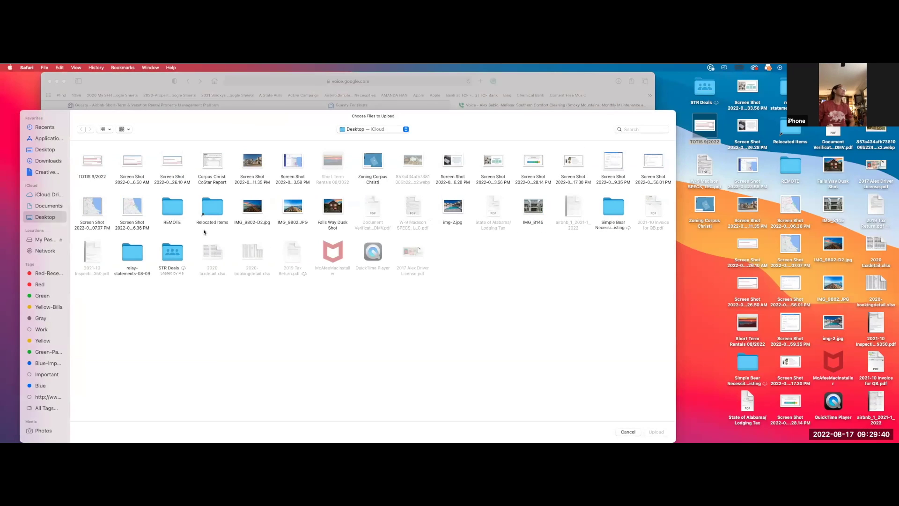
click(97, 163)
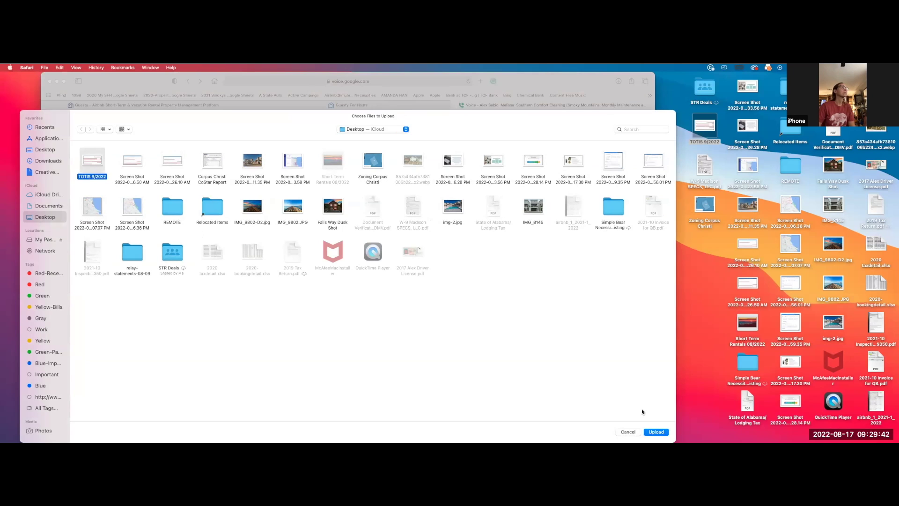
click(658, 432)
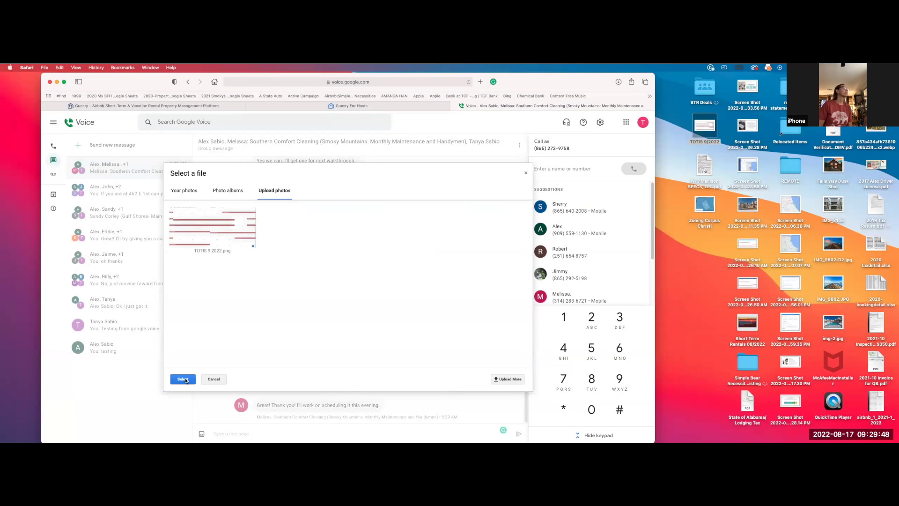
- Attach the image and send it with the caption about The Only TEN-I-SEE in September
click(184, 380)
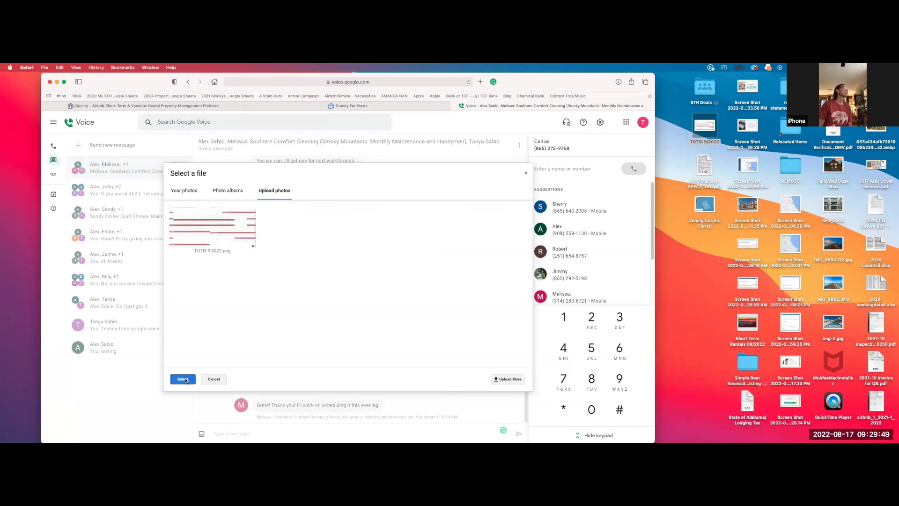
click(215, 434)
text(Here)
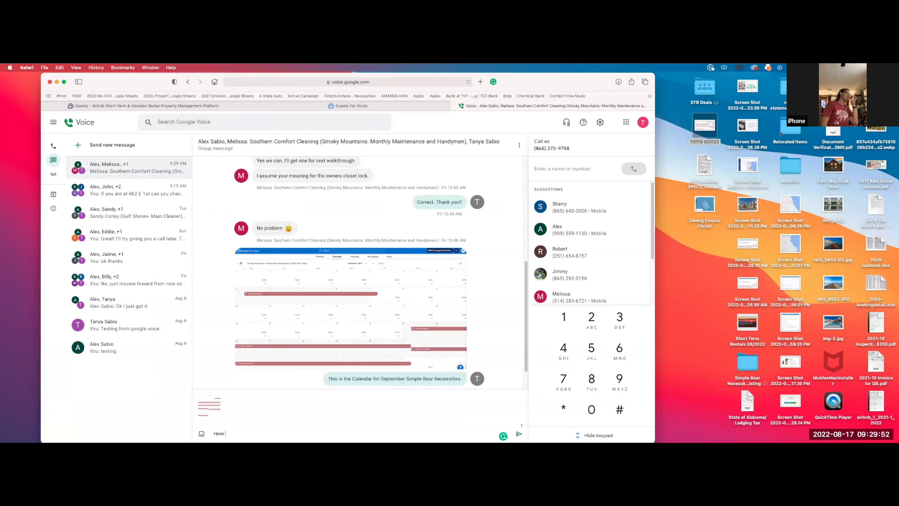
text(is)
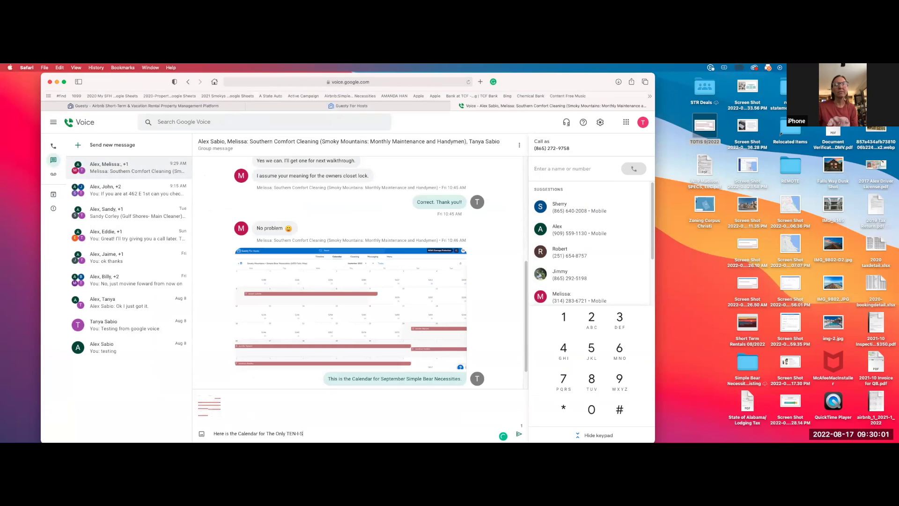
text(EE in)
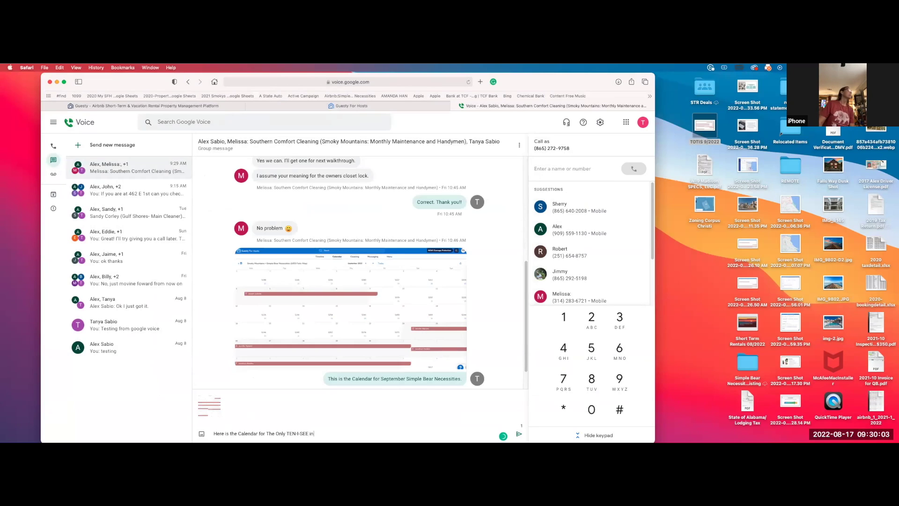
text( Septemb)
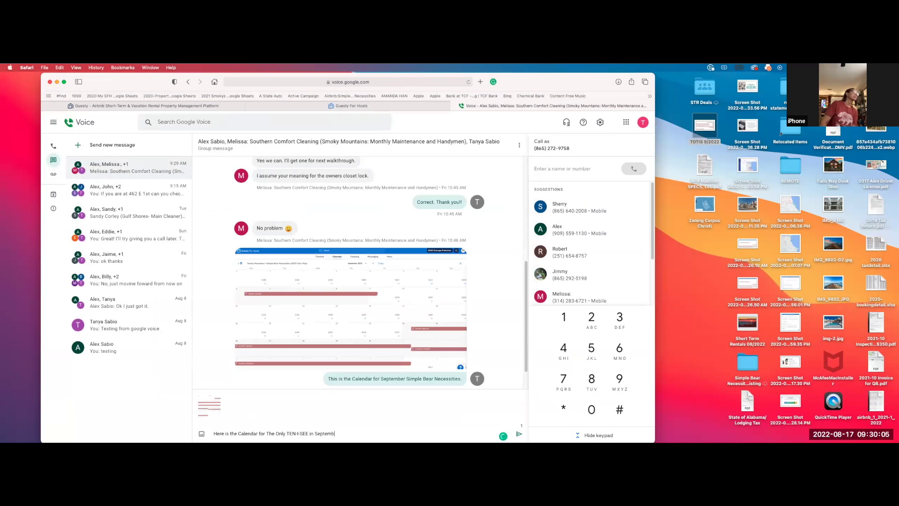
text(er)
key(Return)
- Launch Notes via Spotlight over the Google Voice thread
key(super+space)
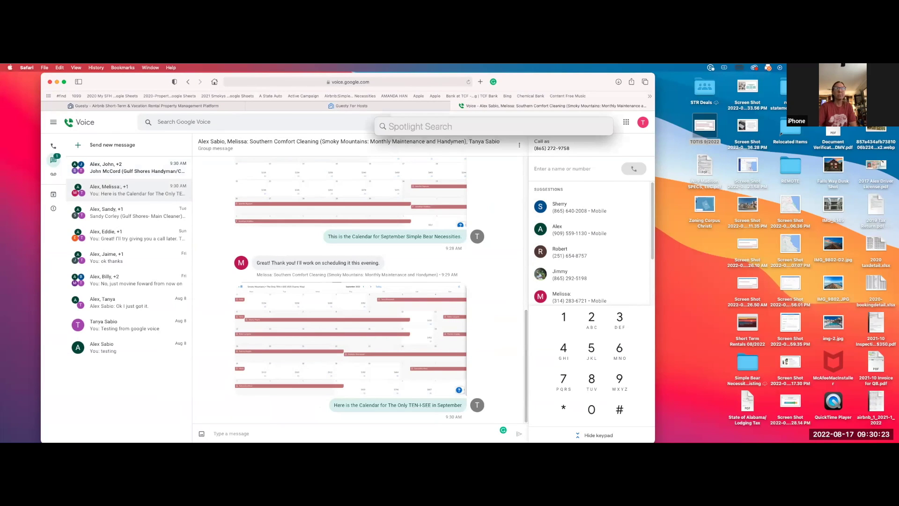
text(notes)
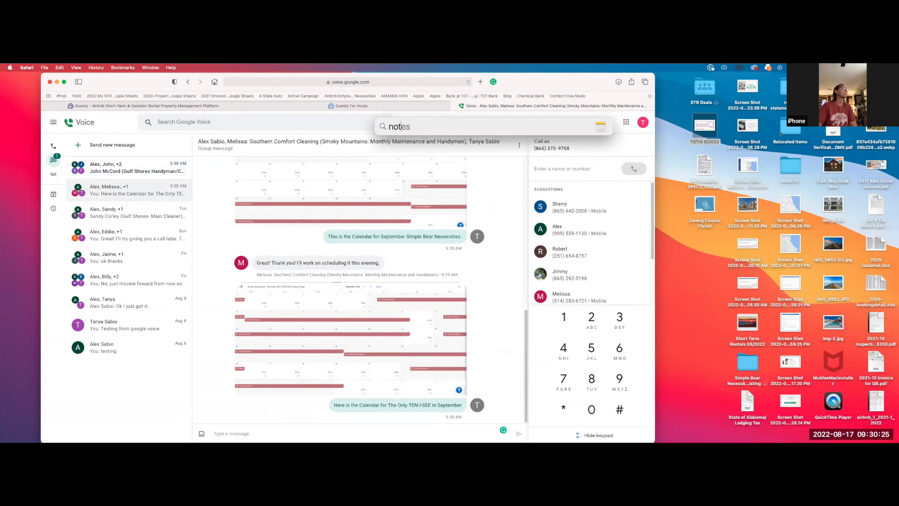
key(Return)
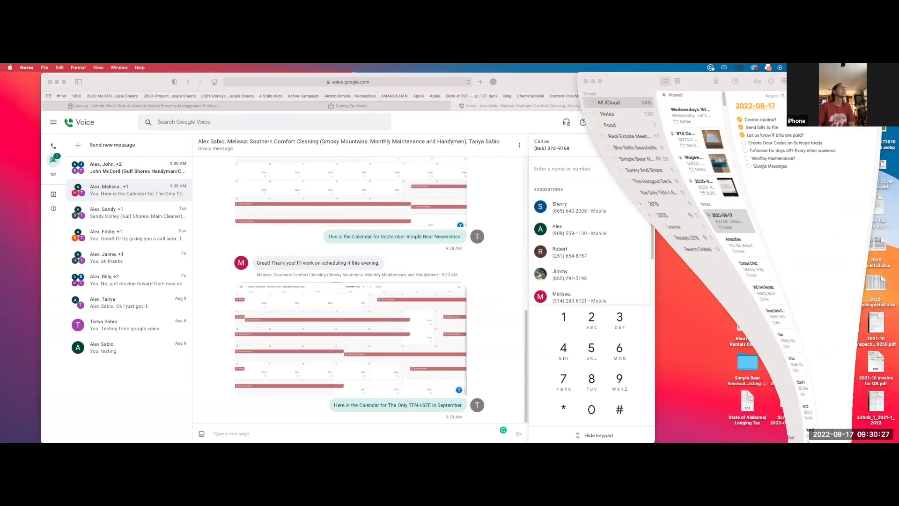